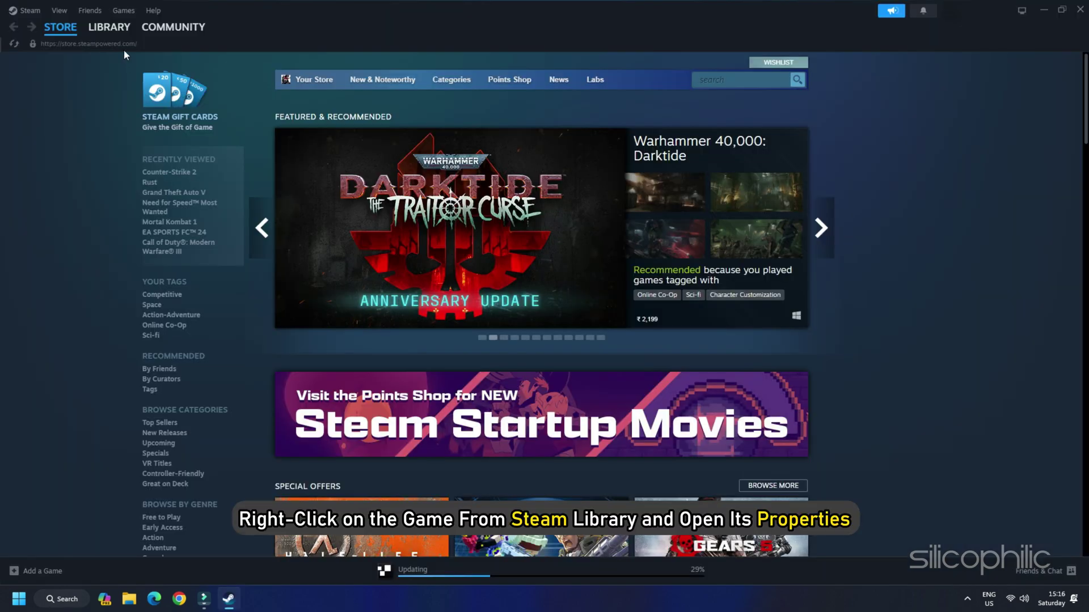
Step: Start verifying Call of Duty's game files from Properties > Installed Files in the Steam Library
{"action": "left_click", "coordinate": [109, 27]}
{"action": "left_click", "coordinate": [71, 193]}
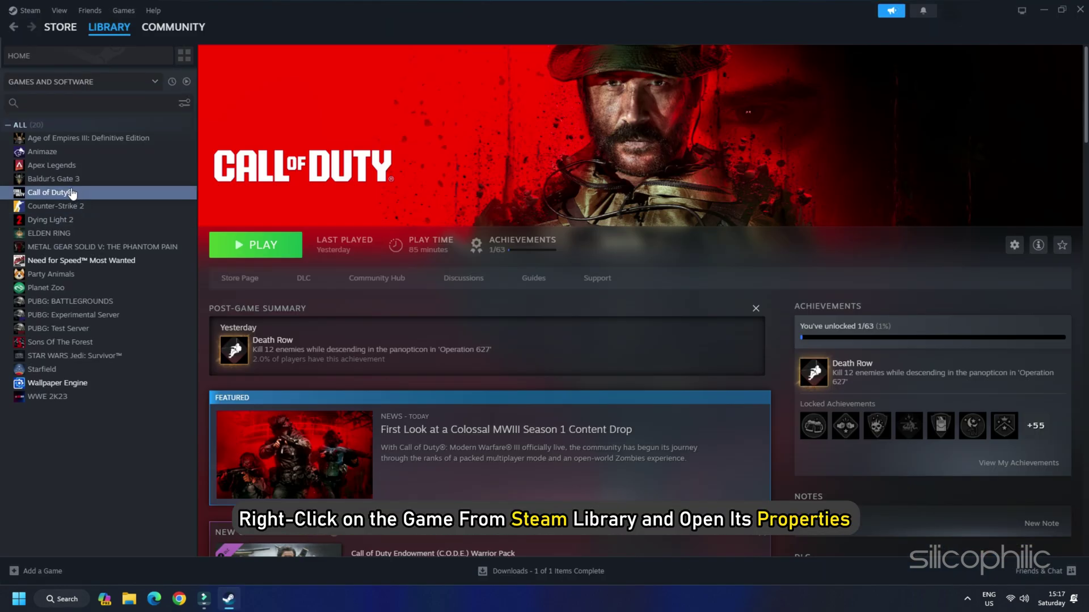
{"action": "right_click", "coordinate": [71, 193]}
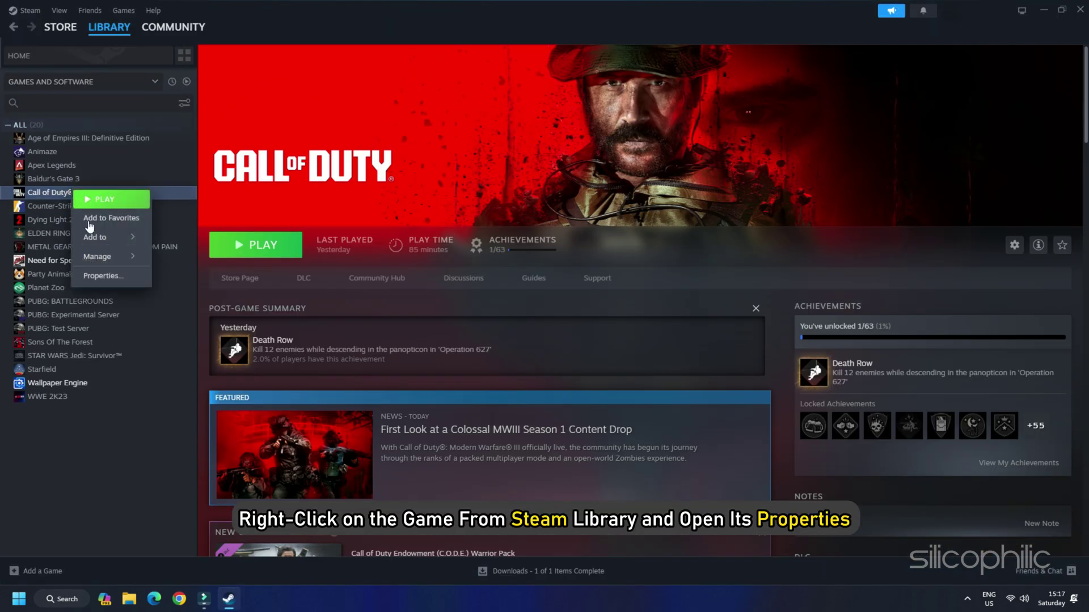
{"action": "left_click", "coordinate": [91, 285]}
{"action": "left_click", "coordinate": [380, 225]}
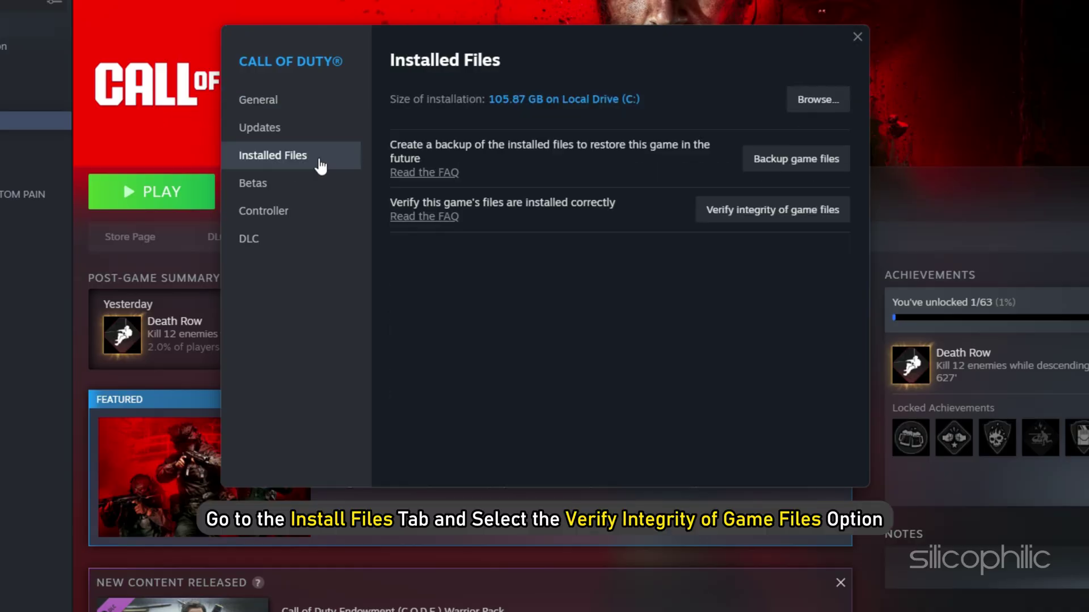
{"action": "left_click", "coordinate": [791, 211]}
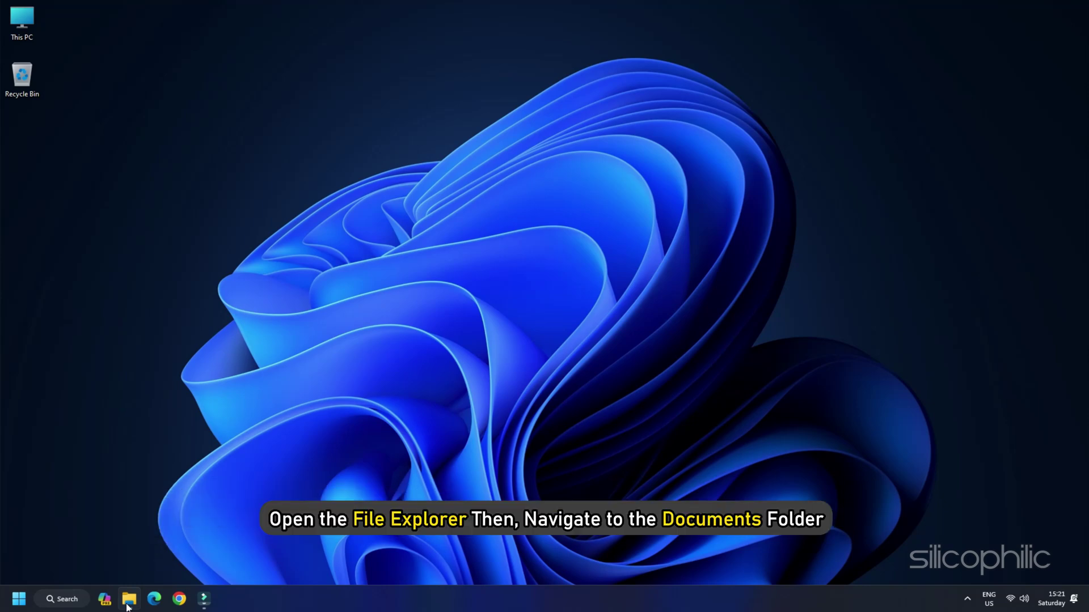
Step: Drag the Call of Duty folder from Documents onto the desktop, keeping its original name
{"action": "left_click", "coordinate": [128, 603]}
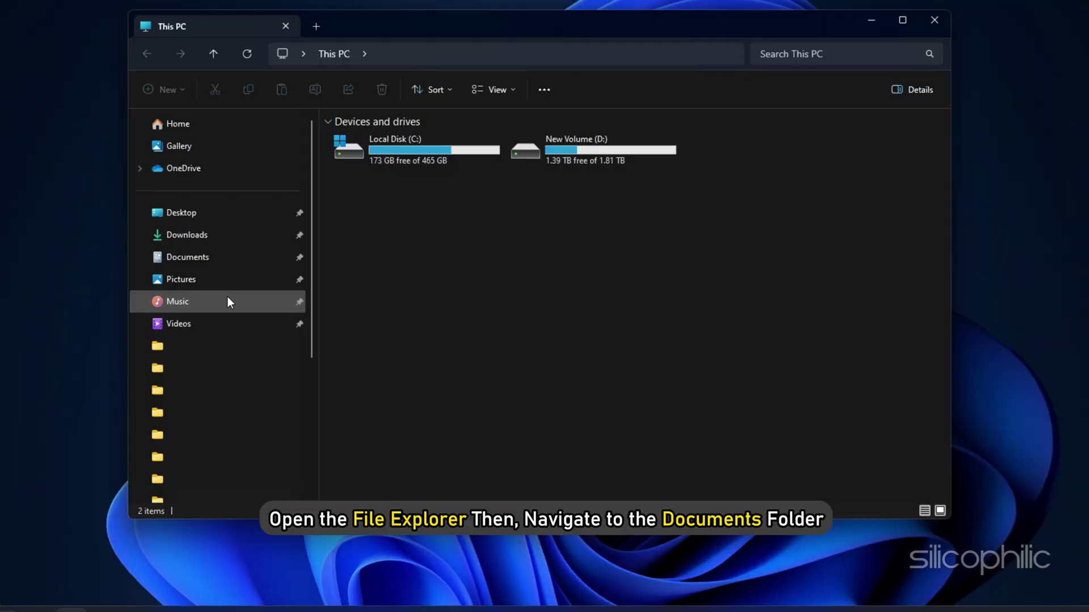
{"action": "left_click", "coordinate": [225, 258]}
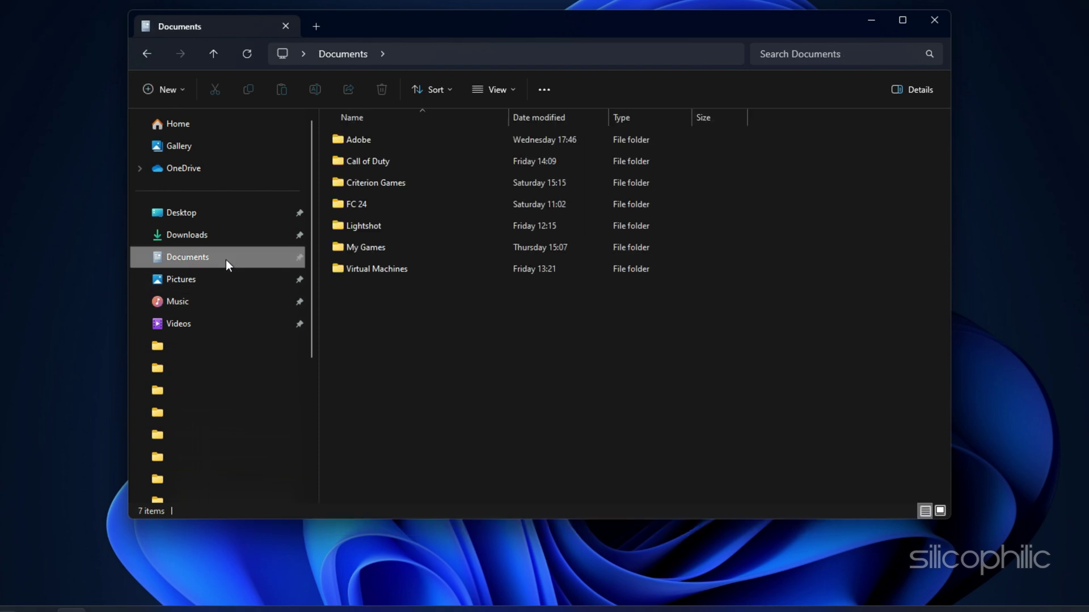
{"action": "left_click", "coordinate": [367, 161]}
{"action": "key", "text": "F2"}
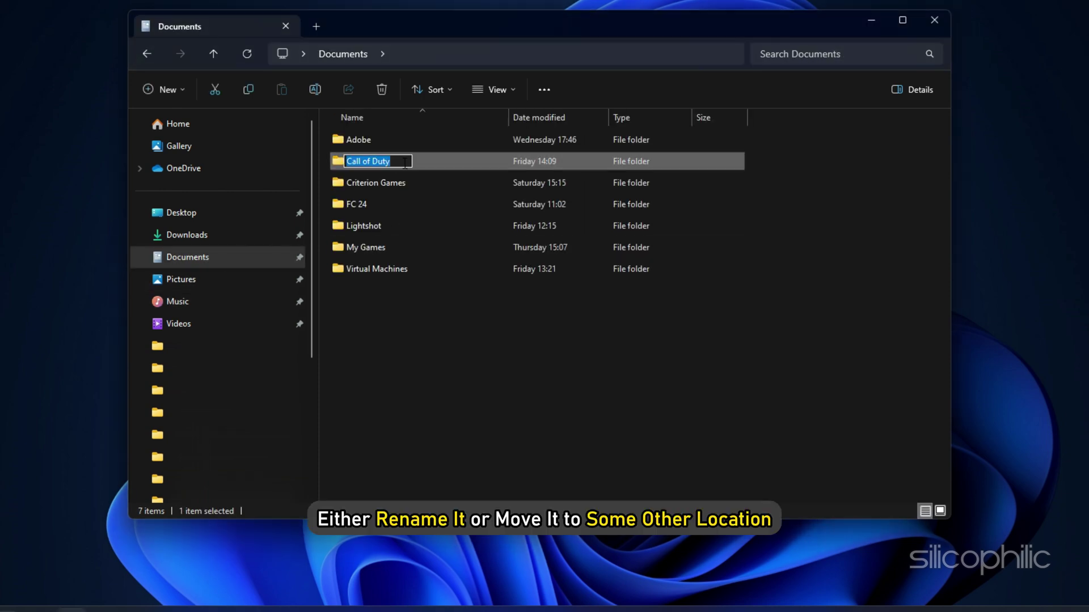
{"action": "type", "text": "MW3"}
{"action": "key", "text": "Escape"}
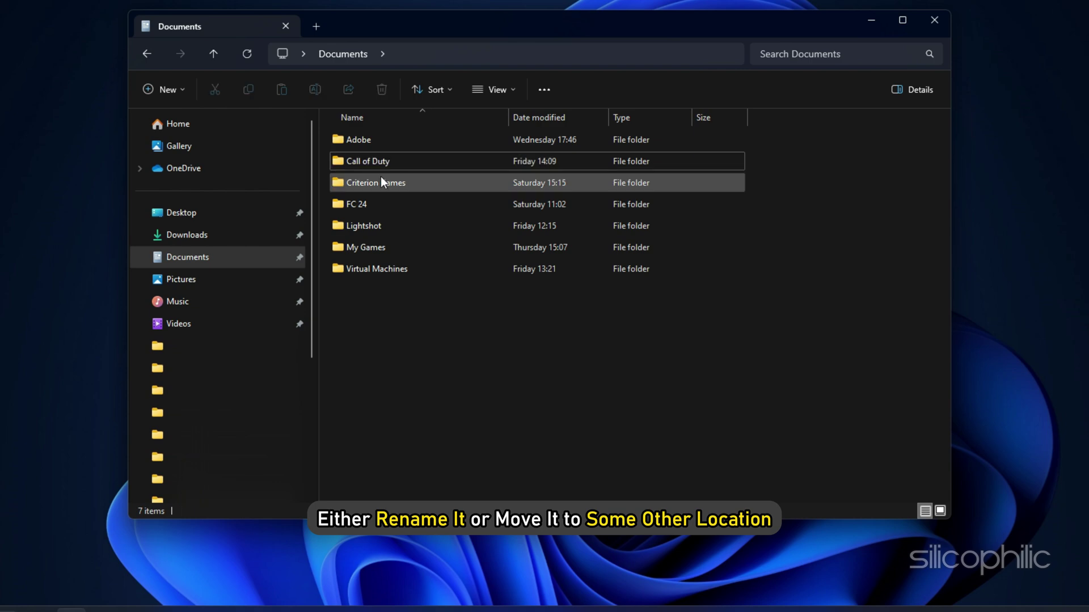
{"action": "left_click_drag", "start_coordinate": [375, 162], "coordinate": [971, 196]}
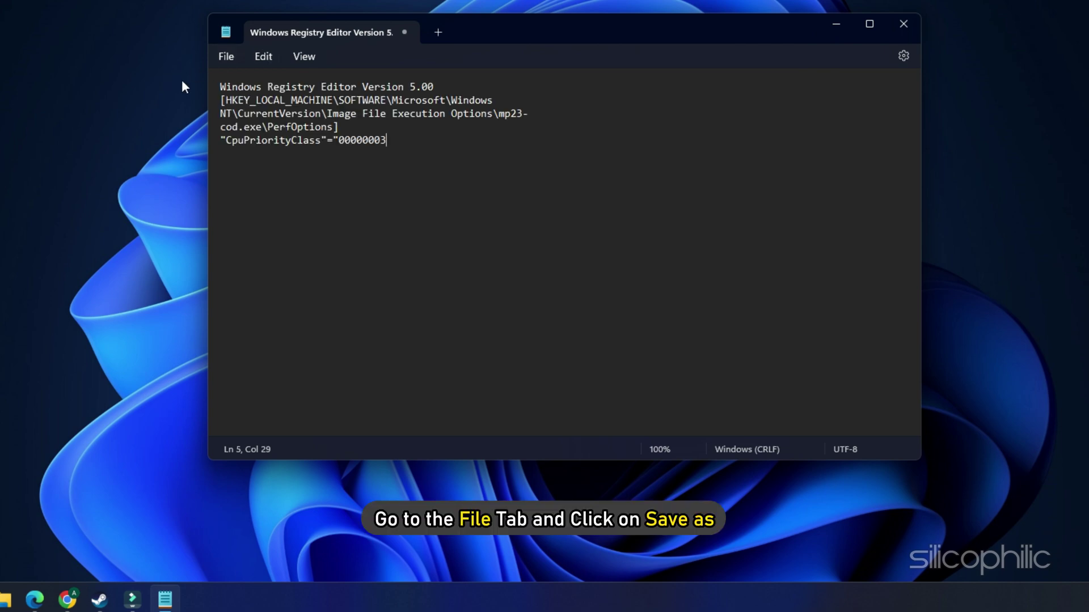
Step: Save the CpuPriorityClass registry text as cod.reg with the file type set to All files
{"action": "left_click", "coordinate": [228, 57]}
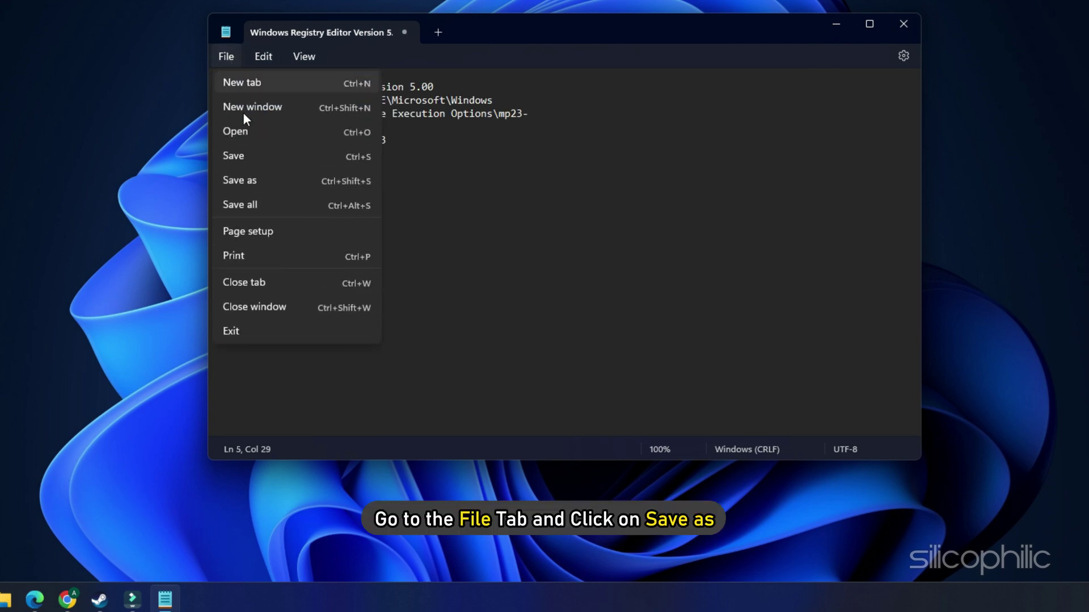
{"action": "left_click", "coordinate": [269, 188]}
{"action": "double_click", "coordinate": [472, 342]}
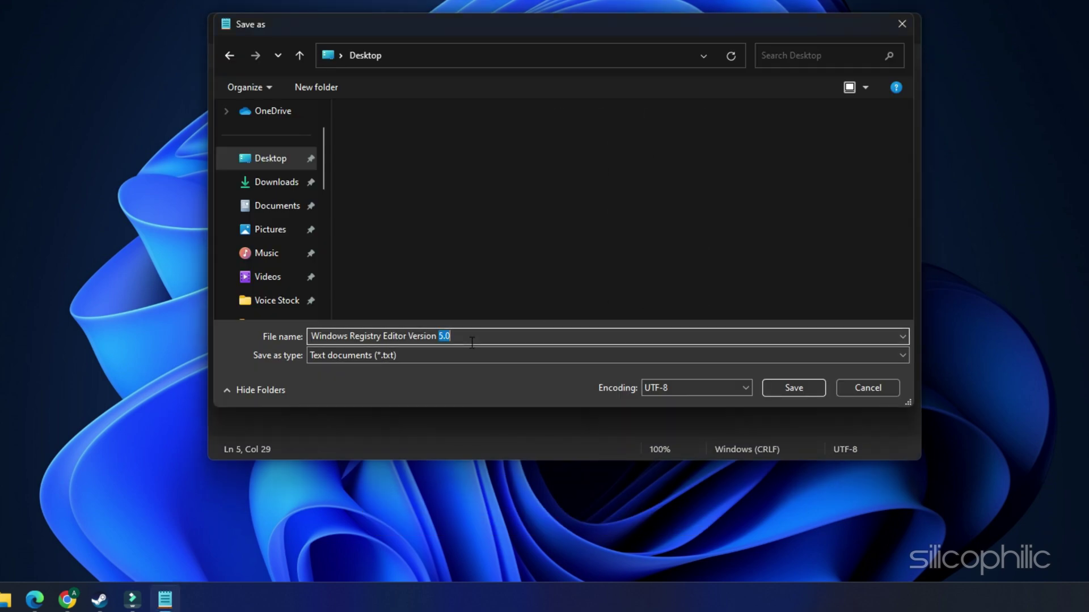
{"action": "left_click_drag", "start_coordinate": [471, 342], "coordinate": [309, 343]}
{"action": "type", "text": "cod.reg"}
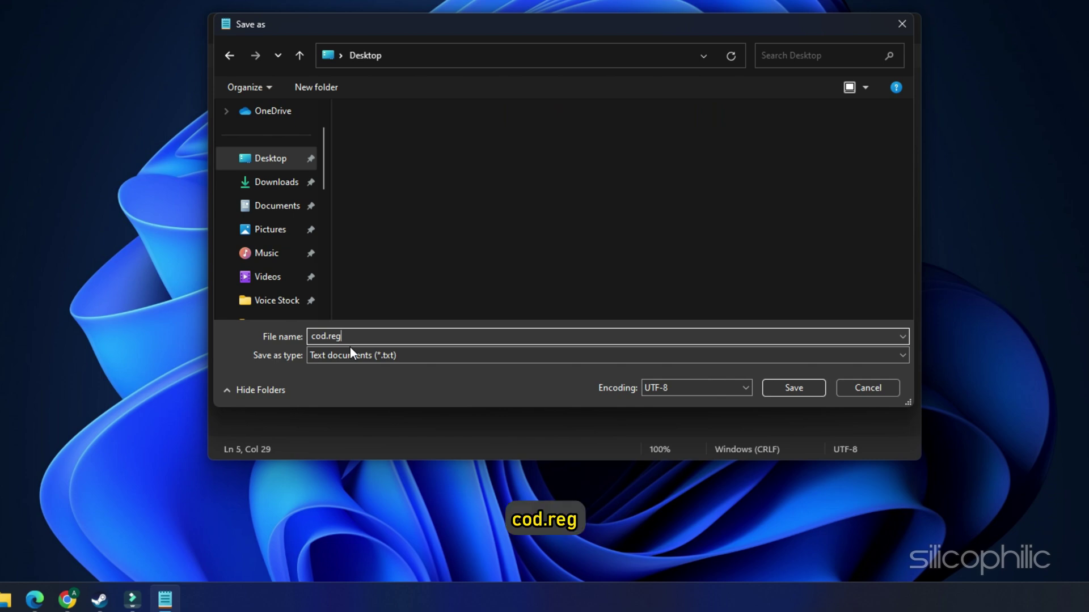
{"action": "left_click", "coordinate": [437, 356]}
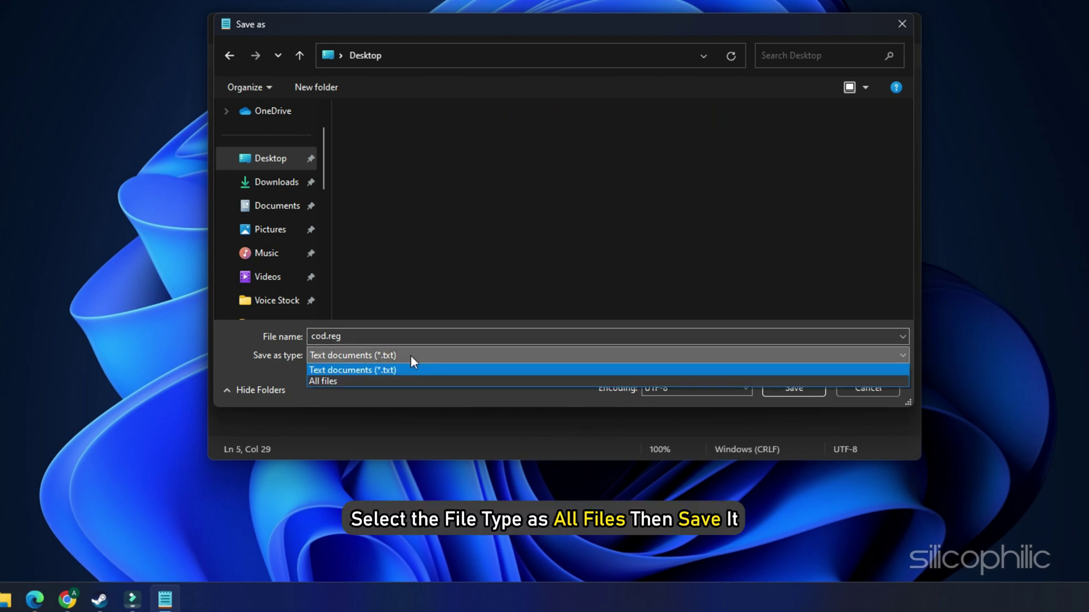
{"action": "left_click", "coordinate": [363, 382]}
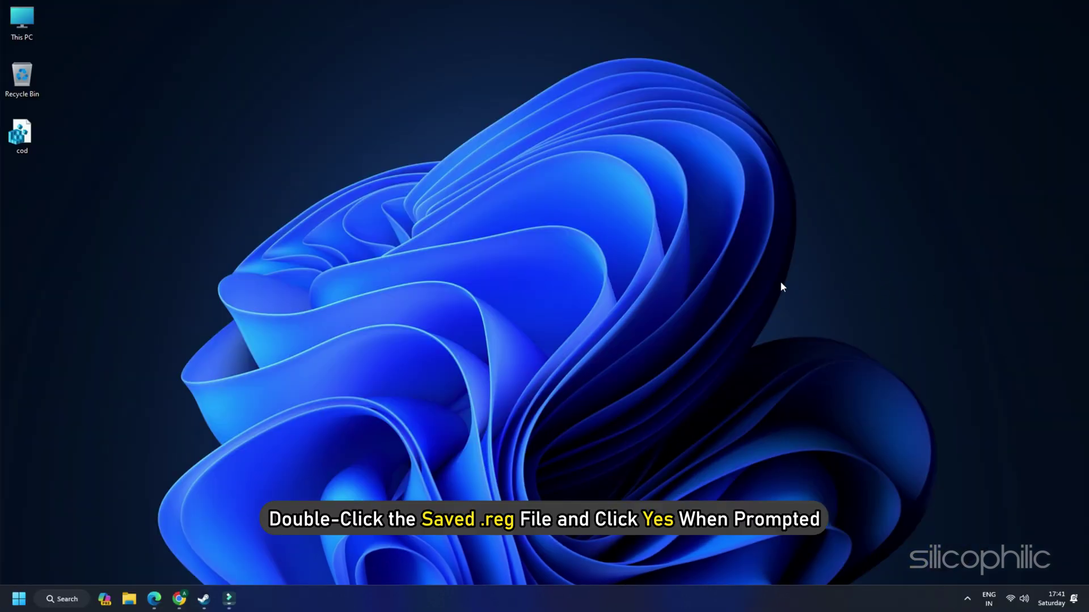
Step: Run cod.reg from the desktop and confirm adding its entries to the registry
{"action": "double_click", "coordinate": [22, 135]}
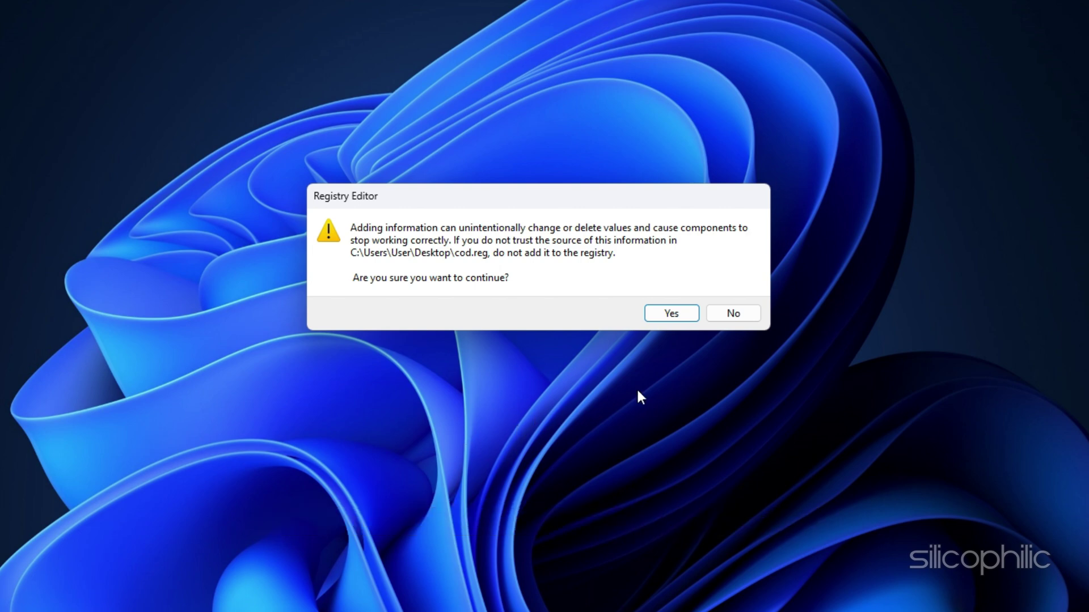
{"action": "left_click", "coordinate": [681, 319]}
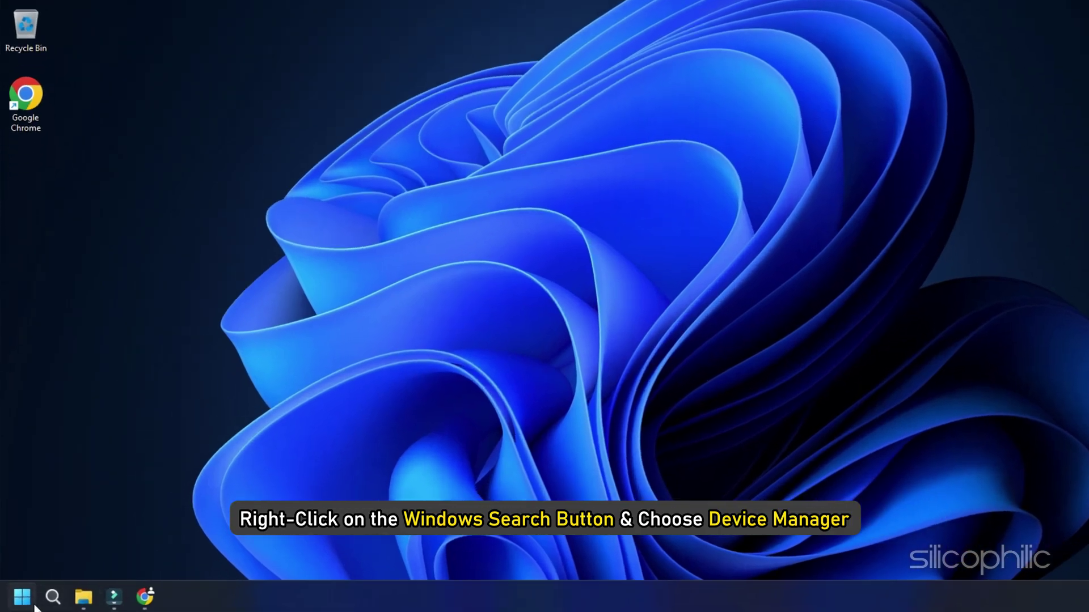
Step: Have Windows search automatically for a newer AMD Radeon Vega 8 driver, then close Device Manager
{"action": "right_click", "coordinate": [19, 599]}
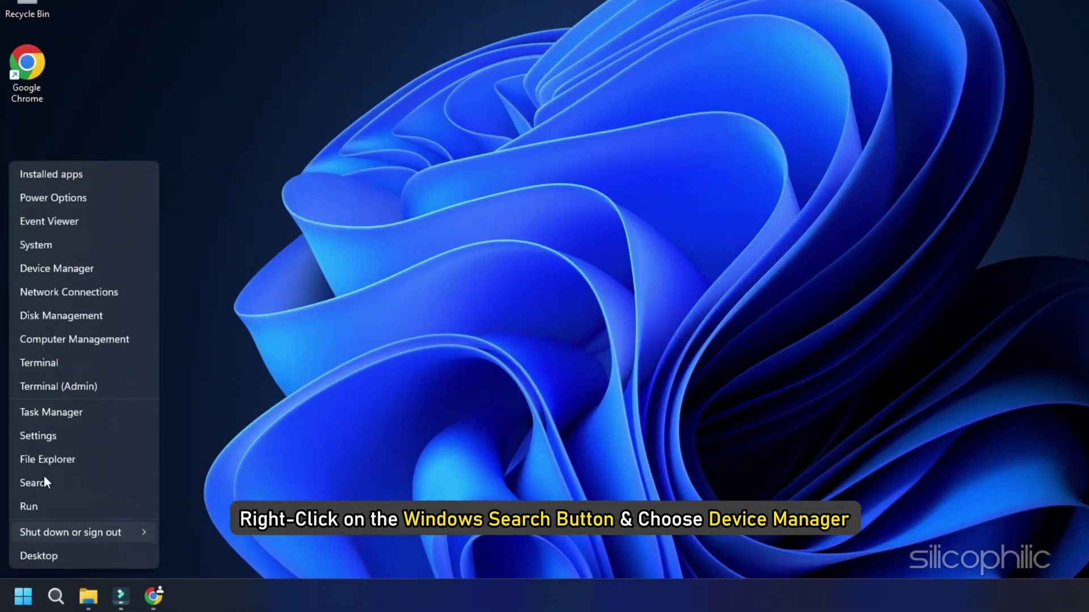
{"action": "left_click", "coordinate": [92, 270]}
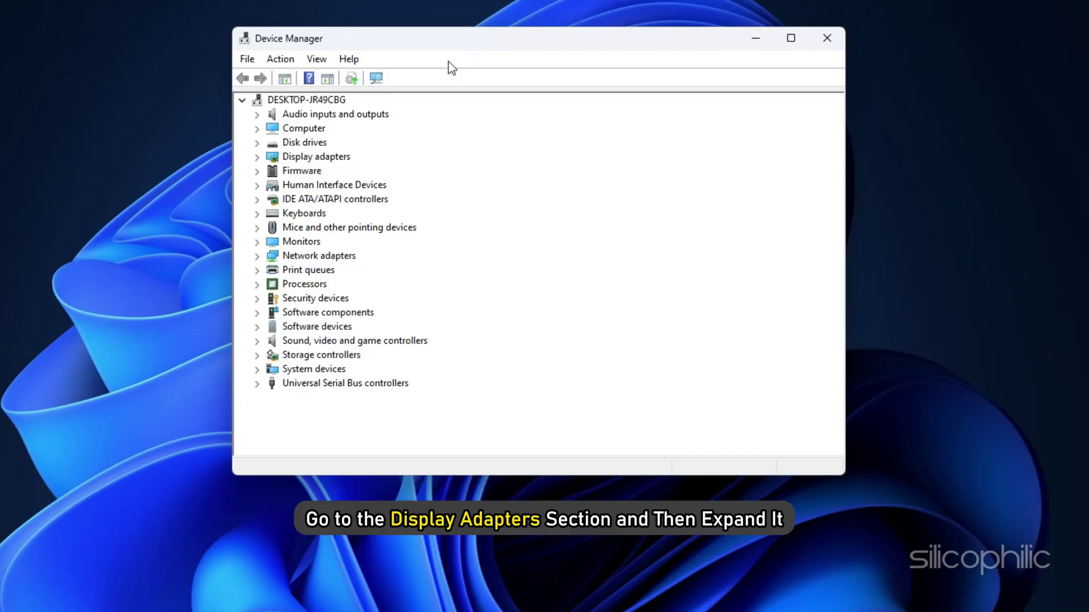
{"action": "left_click", "coordinate": [256, 158]}
{"action": "right_click", "coordinate": [330, 171]}
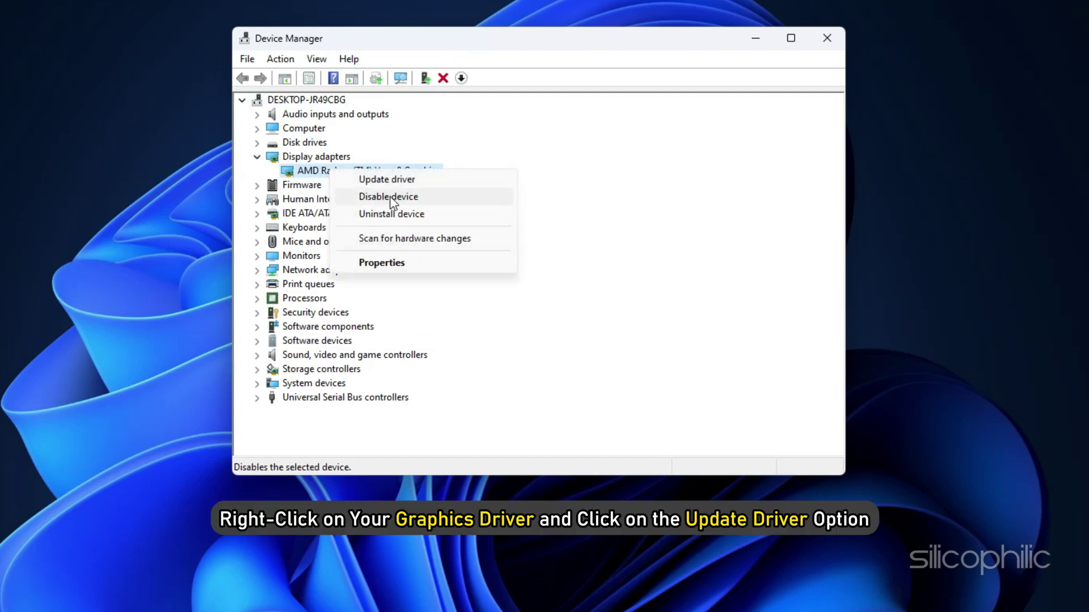
{"action": "left_click", "coordinate": [481, 183]}
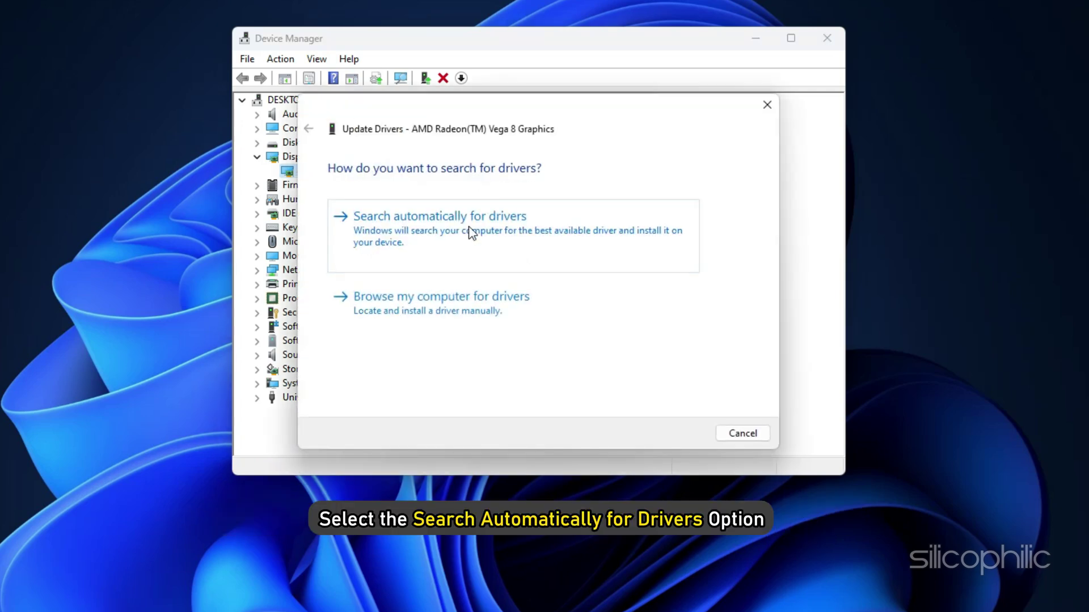
{"action": "left_click", "coordinate": [470, 232]}
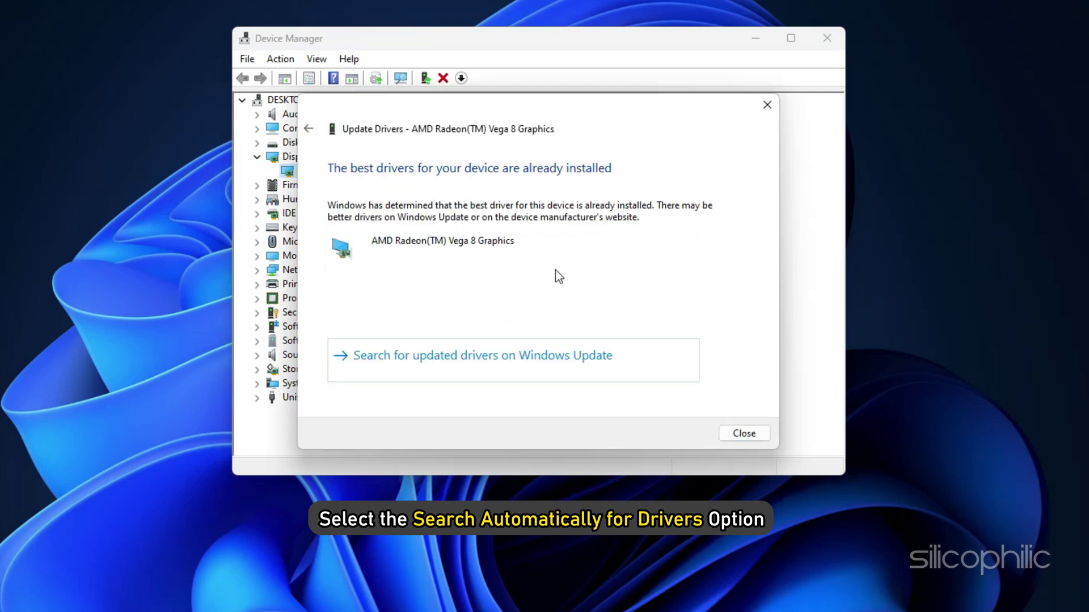
{"action": "left_click", "coordinate": [767, 105]}
{"action": "left_click", "coordinate": [827, 38]}
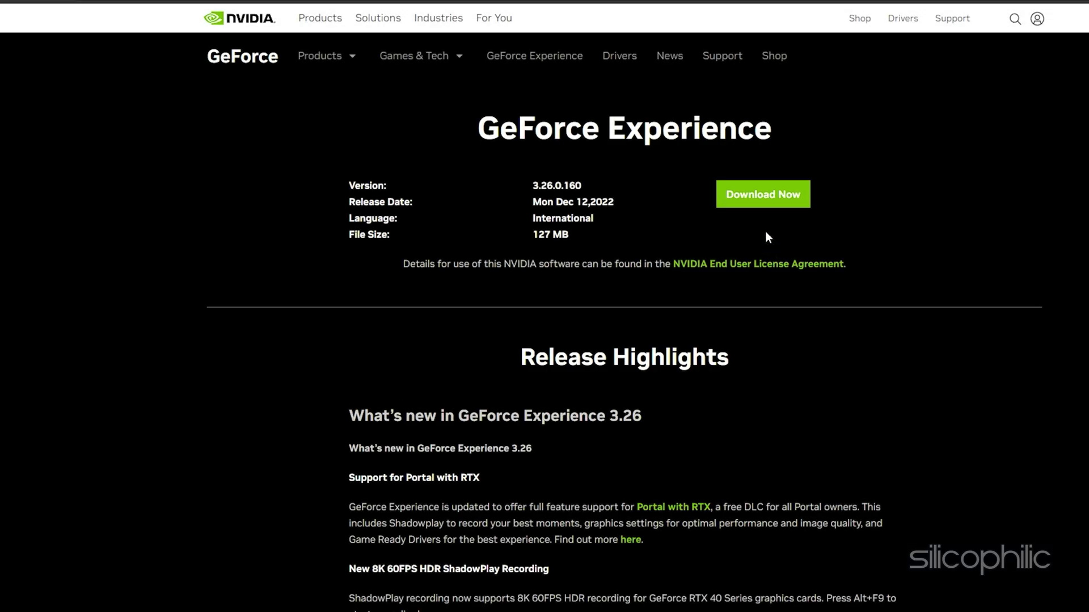
Step: Download the GeForce Experience 3.26.0.160 installer from NVIDIA's page
{"action": "left_click", "coordinate": [799, 205]}
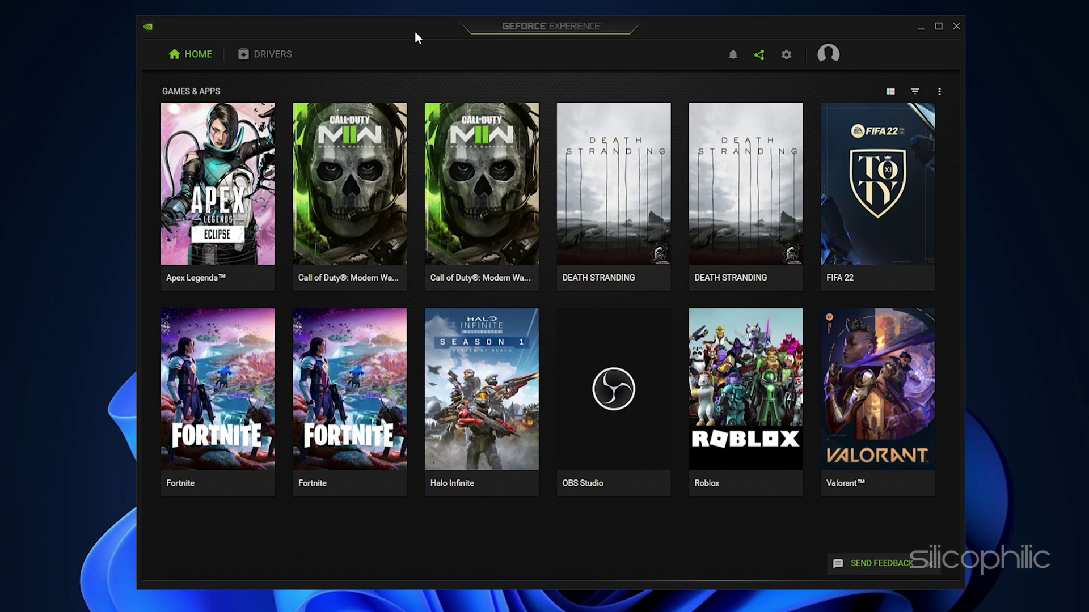
Step: Check for NVIDIA driver updates, confirming Game Ready Driver 528.02 is the latest
{"action": "left_click", "coordinate": [284, 54]}
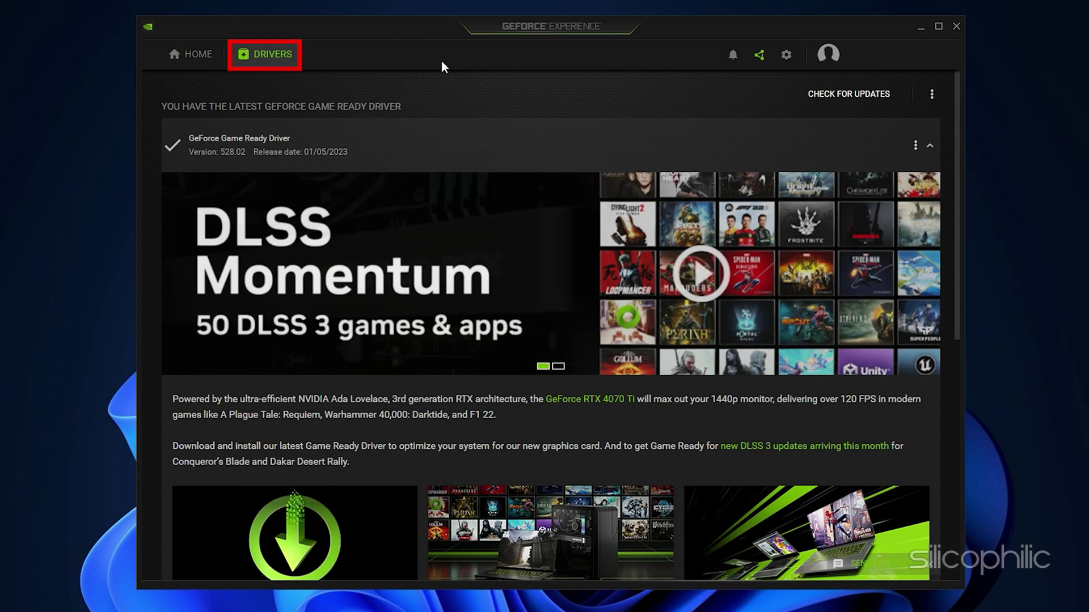
{"action": "left_click", "coordinate": [892, 95]}
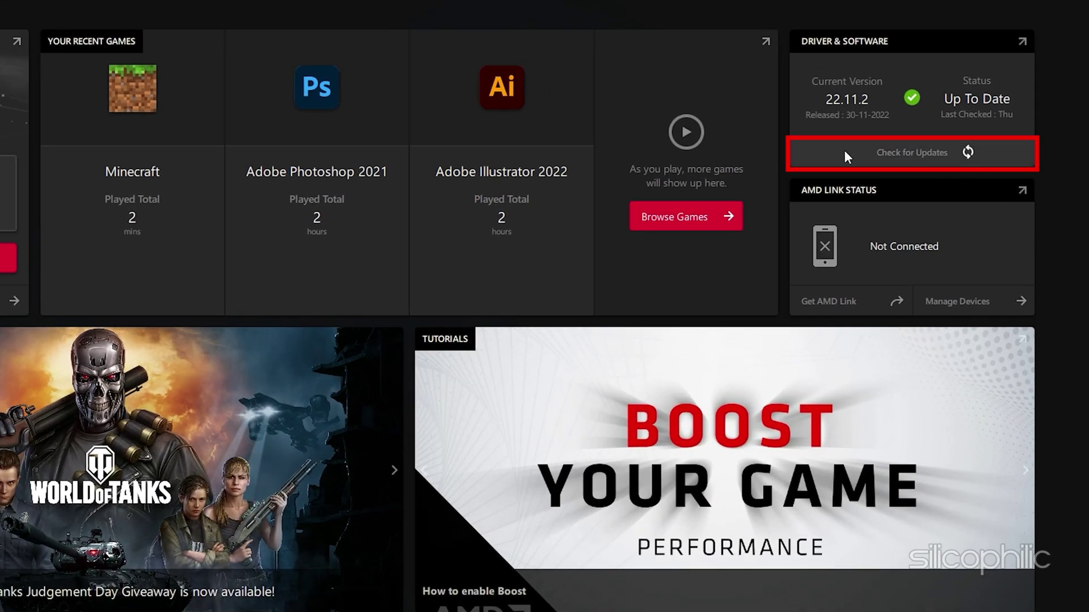
Step: Check for AMD driver updates, confirming version 22.11.2 is up to date
{"action": "left_click", "coordinate": [844, 153]}
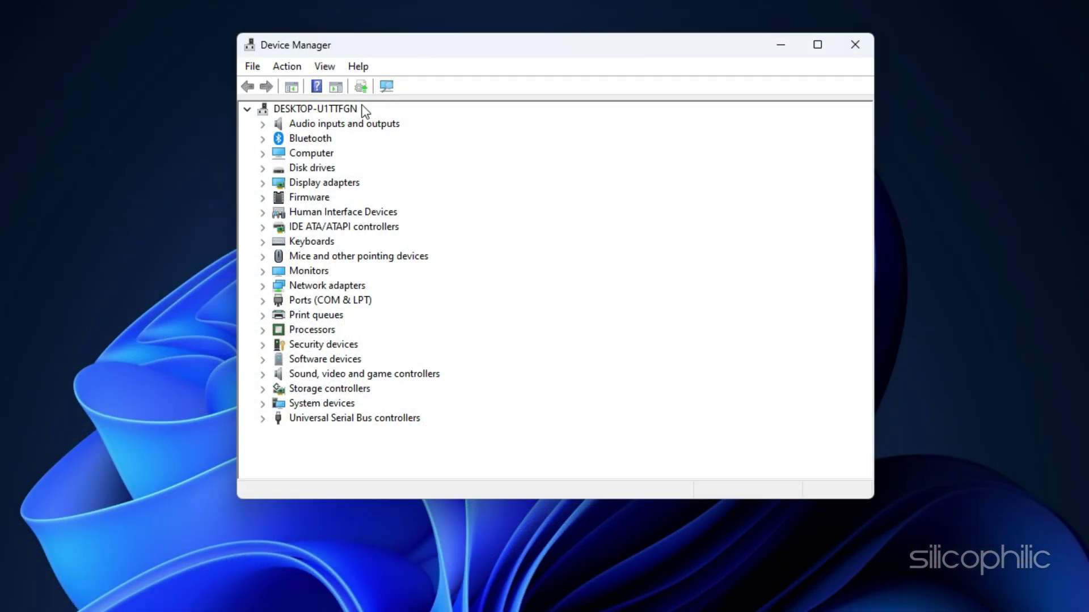
Step: Uninstall the NVIDIA GeForce RTX 3070 under Display adapters, also removing its driver
{"action": "left_click", "coordinate": [263, 184]}
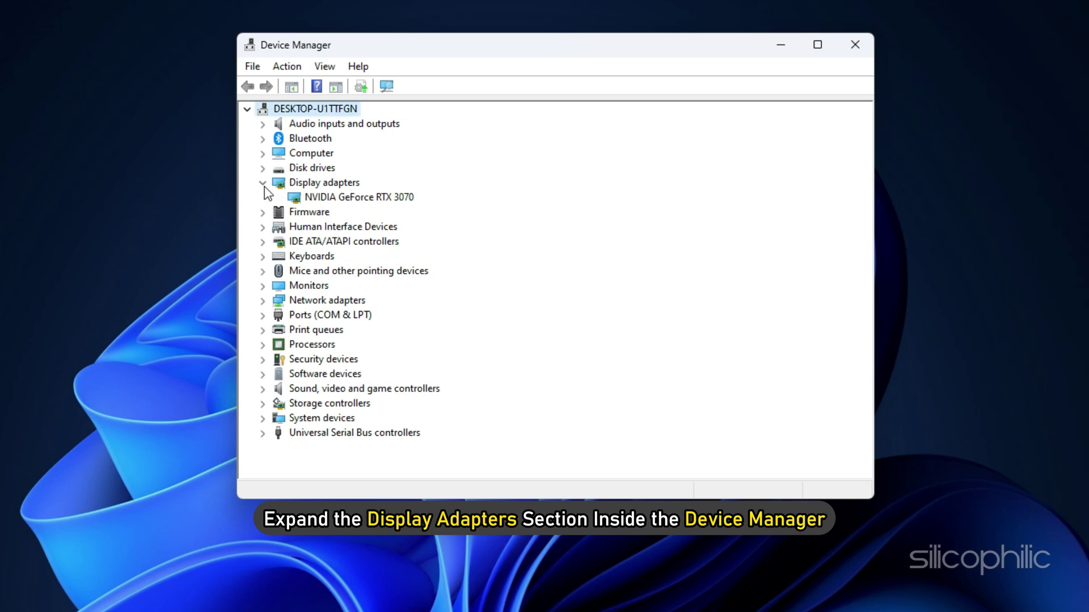
{"action": "left_click", "coordinate": [414, 199]}
{"action": "right_click", "coordinate": [417, 199]}
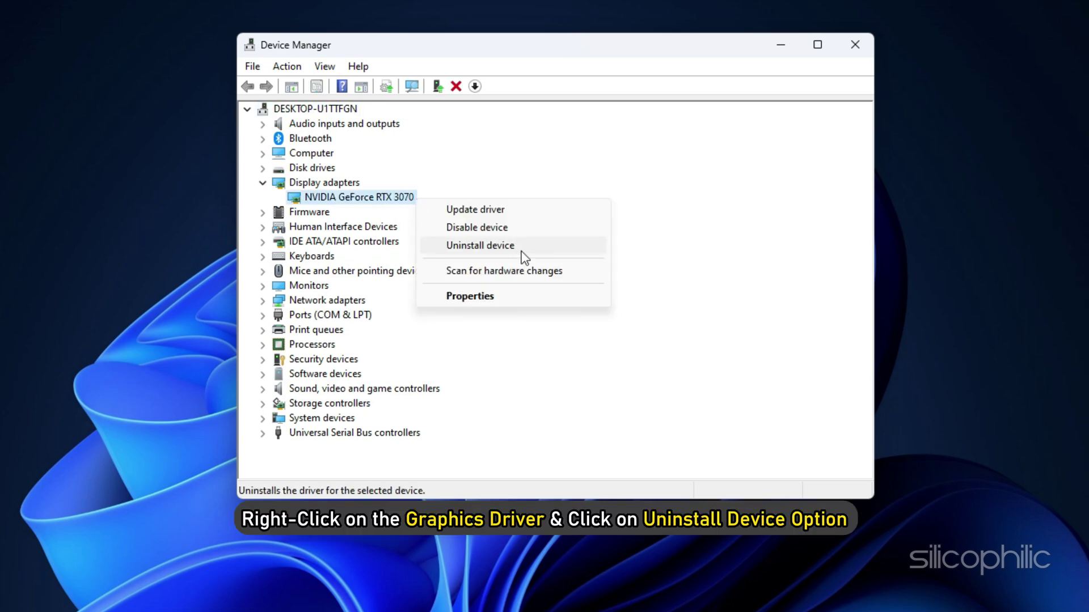
{"action": "left_click", "coordinate": [482, 246]}
{"action": "left_click", "coordinate": [422, 399]}
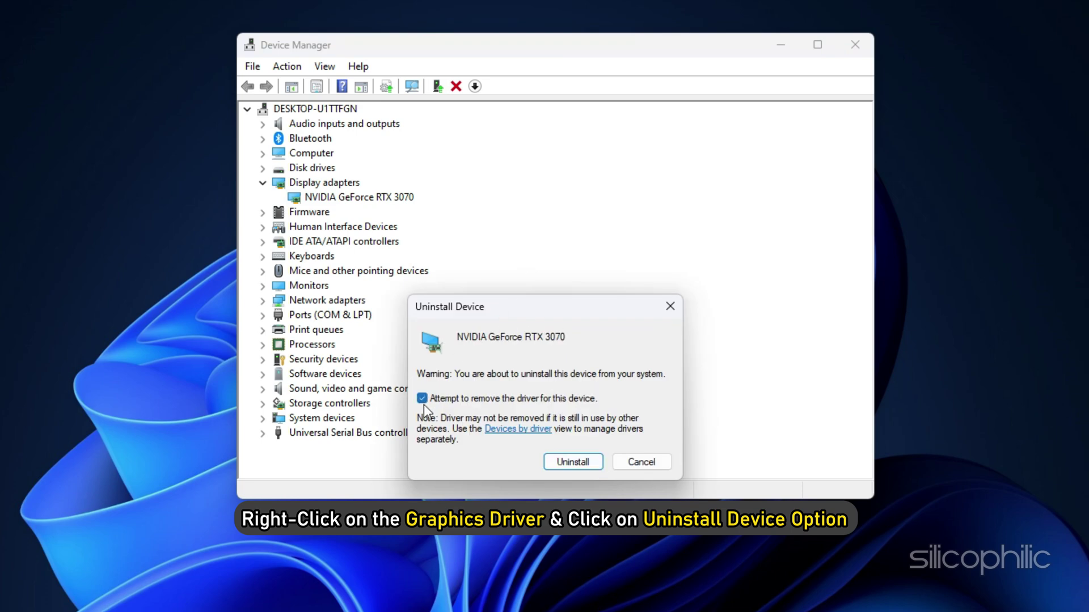
{"action": "left_click", "coordinate": [597, 466]}
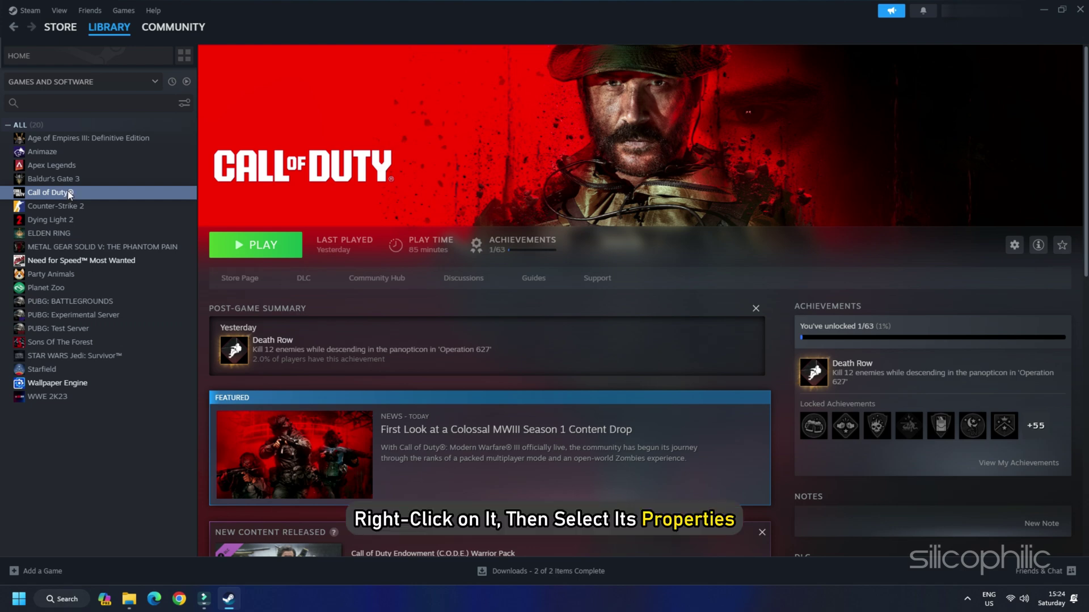
Step: Switch off 'Enable the Steam Overlay while in-game' in Call of Duty's properties, then close them
{"action": "right_click", "coordinate": [69, 193]}
{"action": "left_click", "coordinate": [90, 278]}
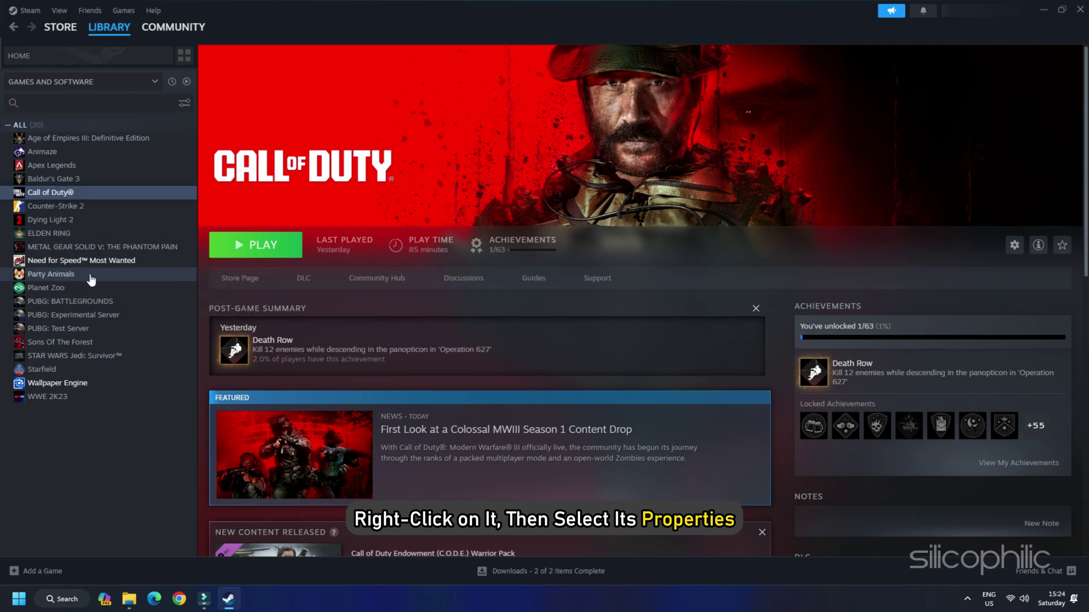
{"action": "left_click", "coordinate": [842, 85]}
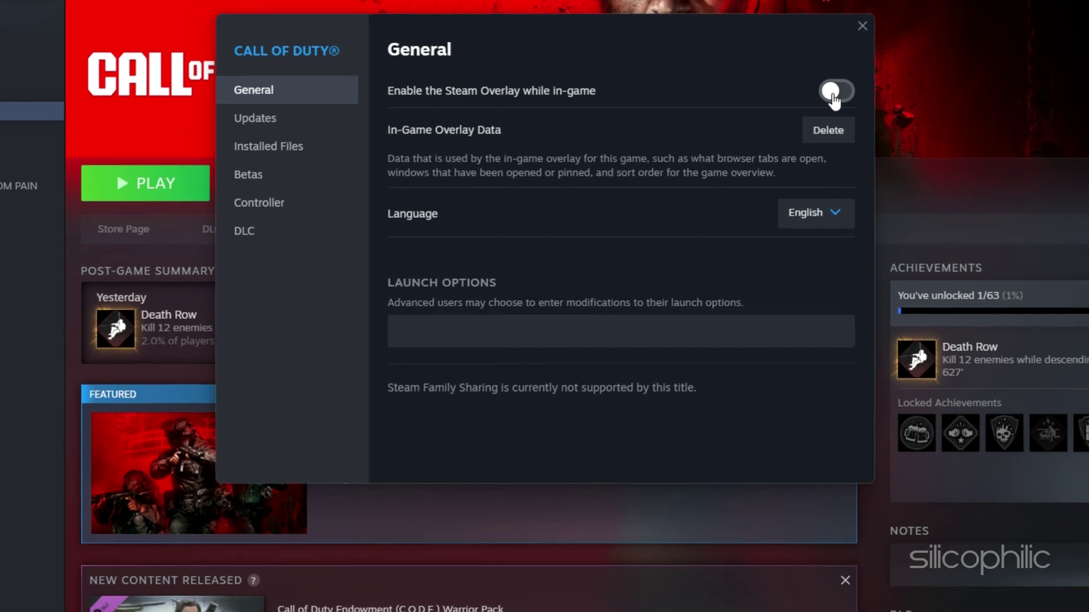
{"action": "key", "text": "Escape"}
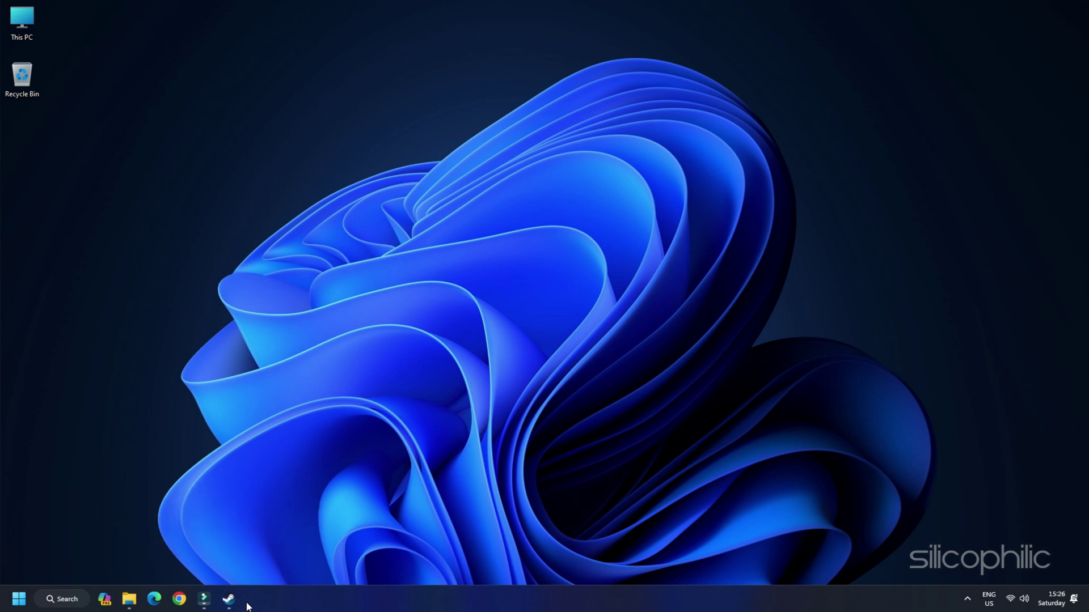
Step: Uninstall Call of Duty® from the Steam library via Manage, confirming the removal
{"action": "left_click", "coordinate": [228, 599]}
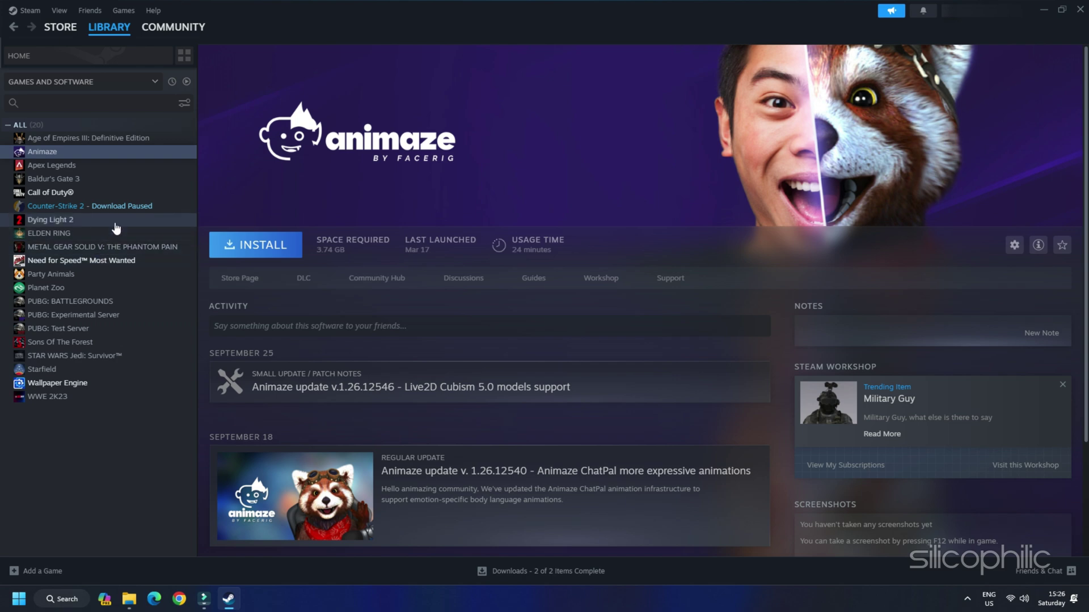
{"action": "left_click", "coordinate": [113, 195]}
{"action": "right_click", "coordinate": [114, 196]}
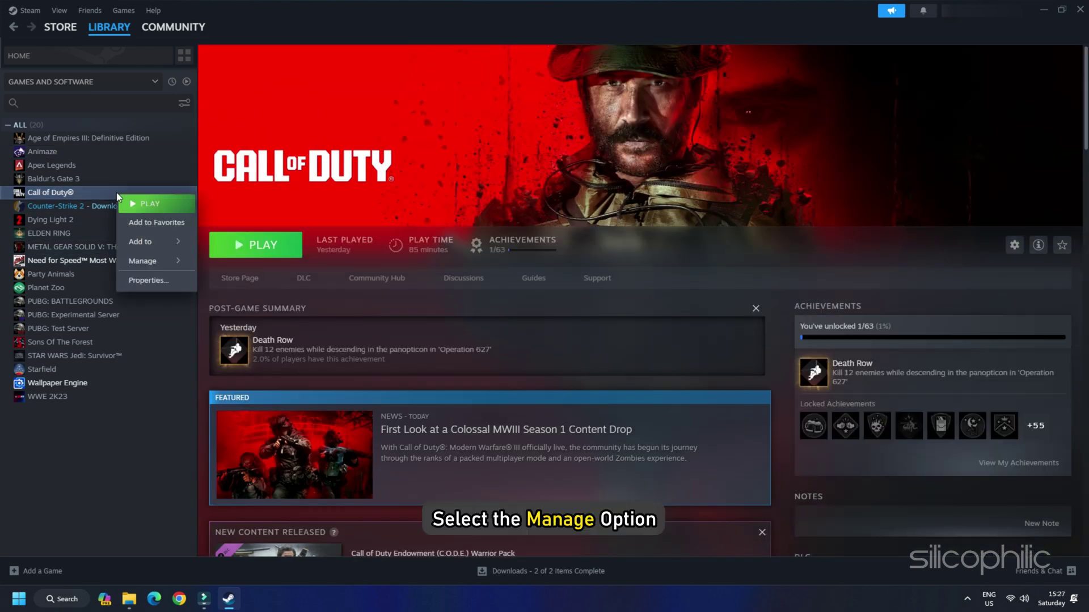
{"action": "mouse_move", "coordinate": [147, 260]}
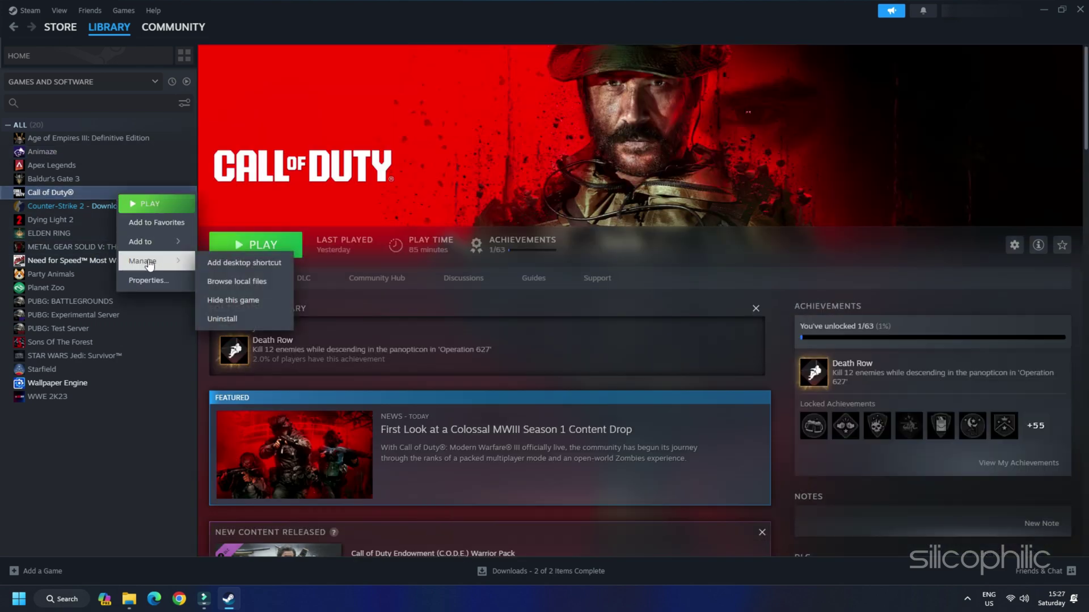
{"action": "left_click", "coordinate": [247, 321]}
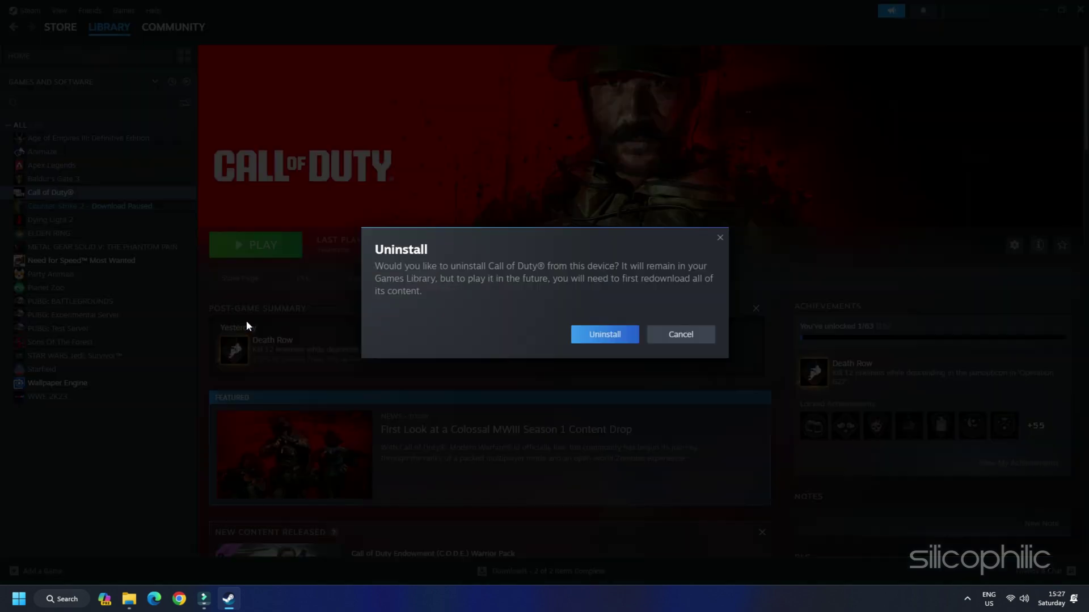
{"action": "left_click", "coordinate": [588, 329]}
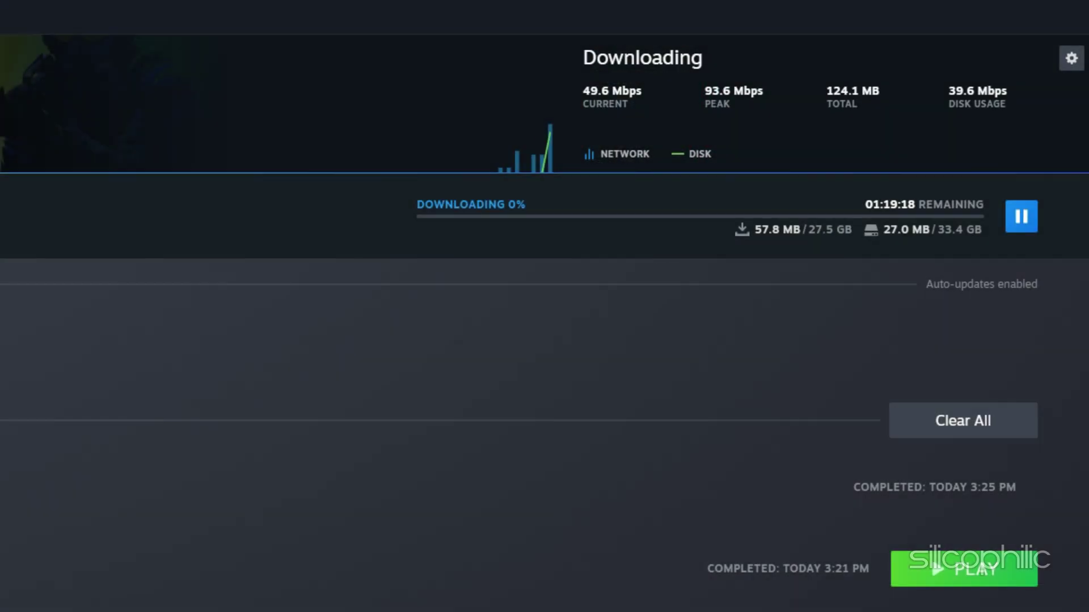